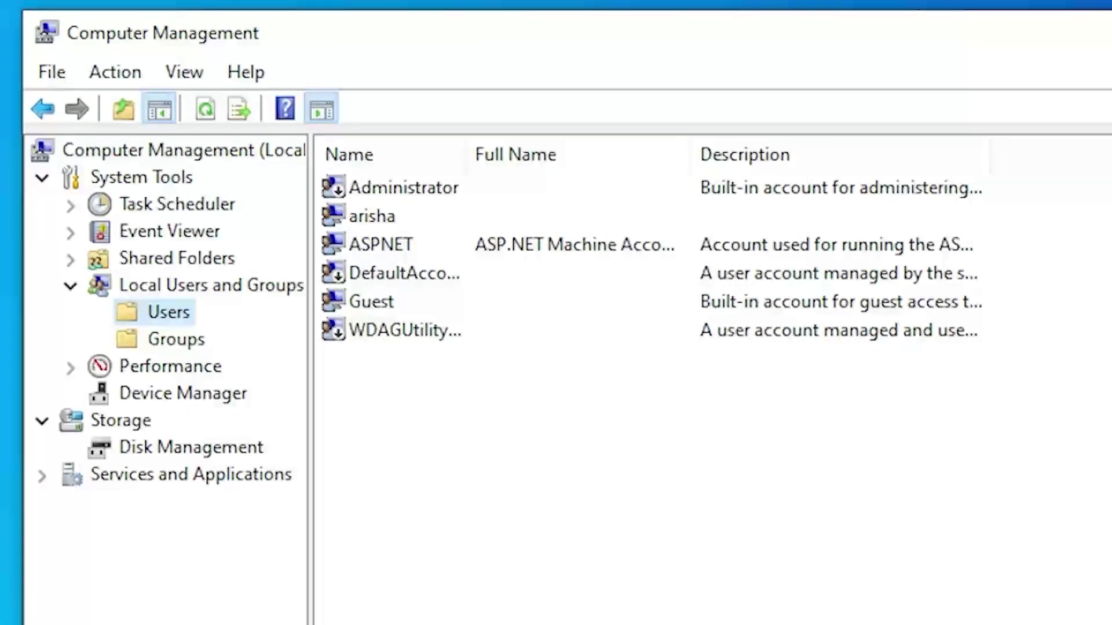
Create local user BD with a confirmed password and no forced password change at next logon.
{"action": "right_click", "coordinate": [421, 379]}
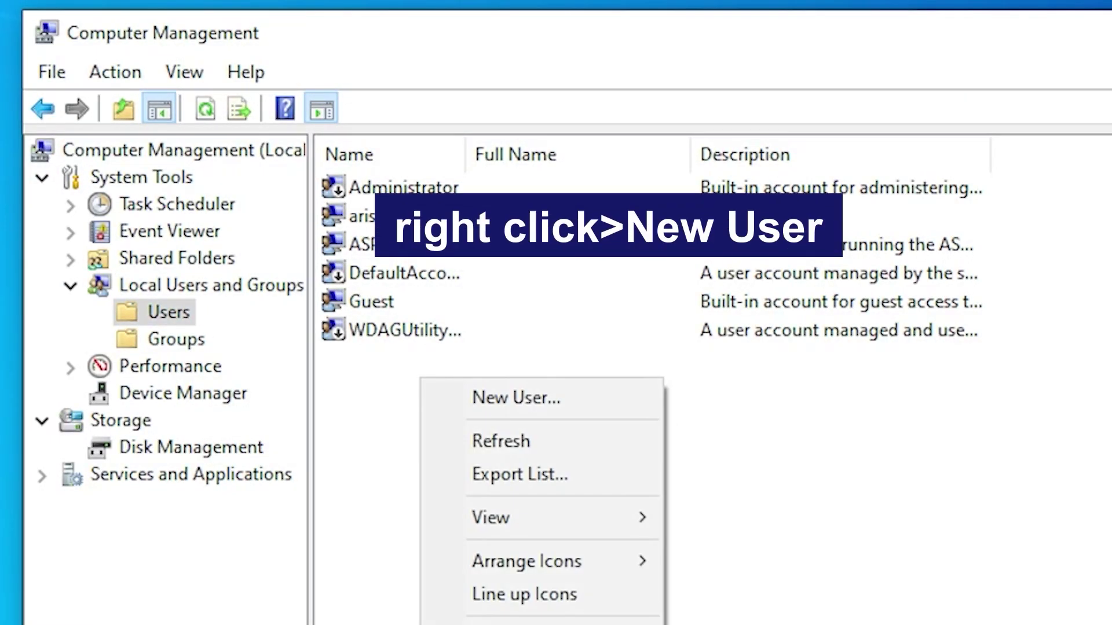
{"action": "left_click", "coordinate": [515, 397]}
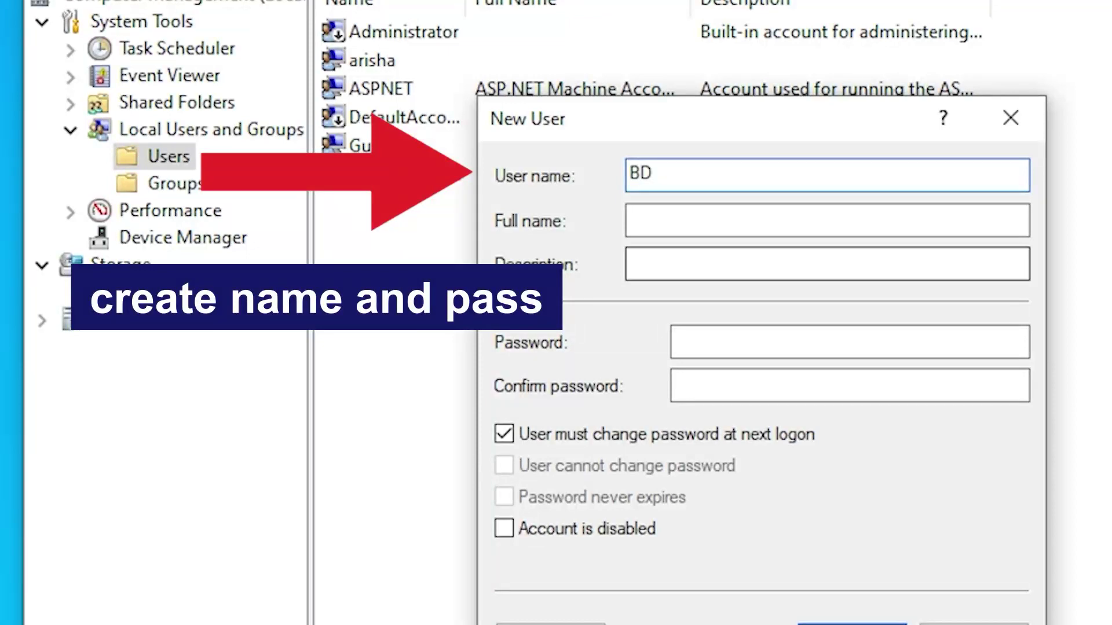
{"action": "left_click", "coordinate": [752, 342]}
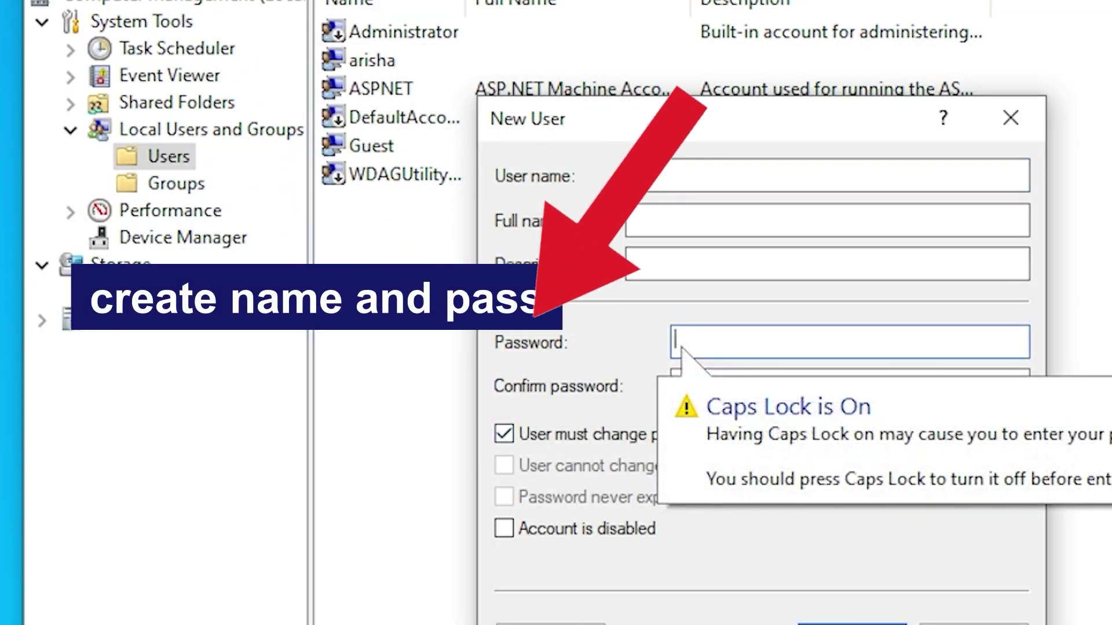
{"action": "type", "text": "BD"}
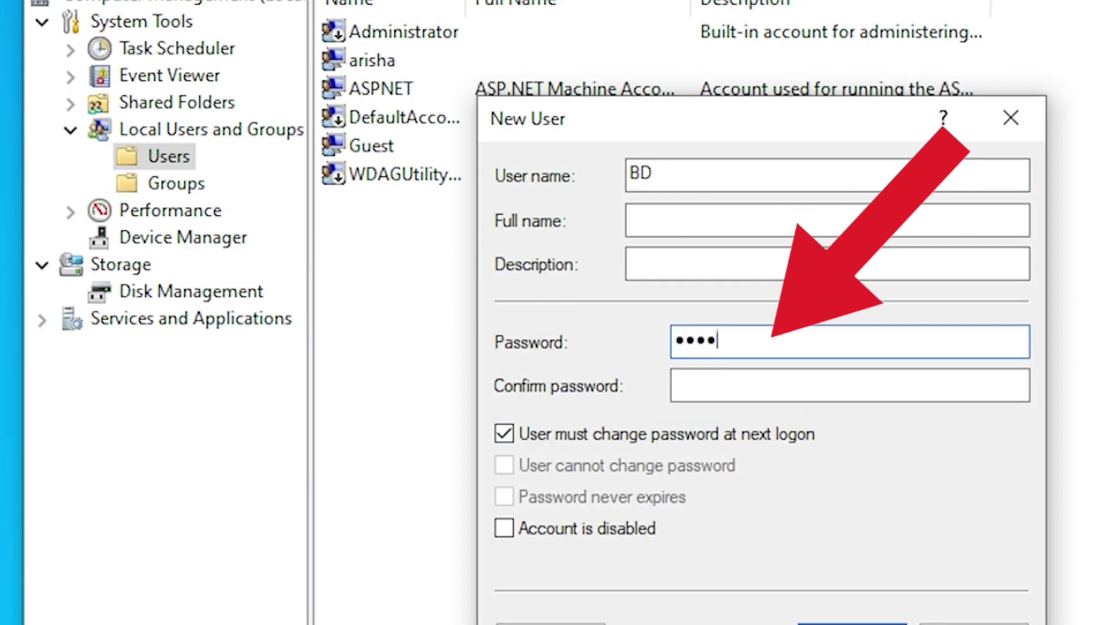
{"action": "left_click", "coordinate": [752, 385]}
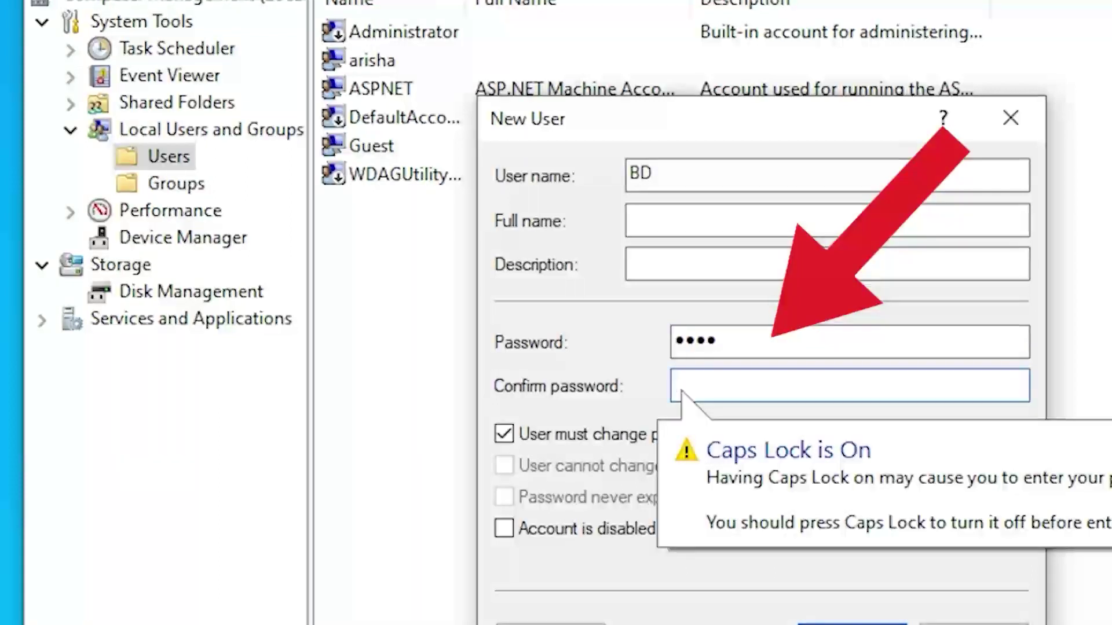
{"action": "type", "text": "BD"}
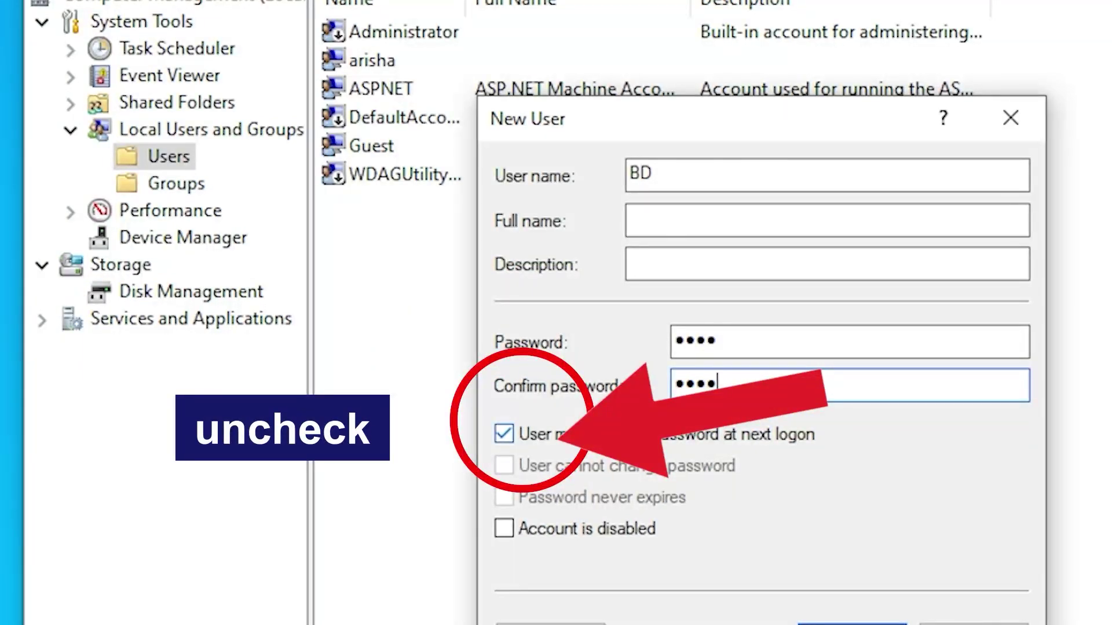
{"action": "left_click", "coordinate": [504, 434]}
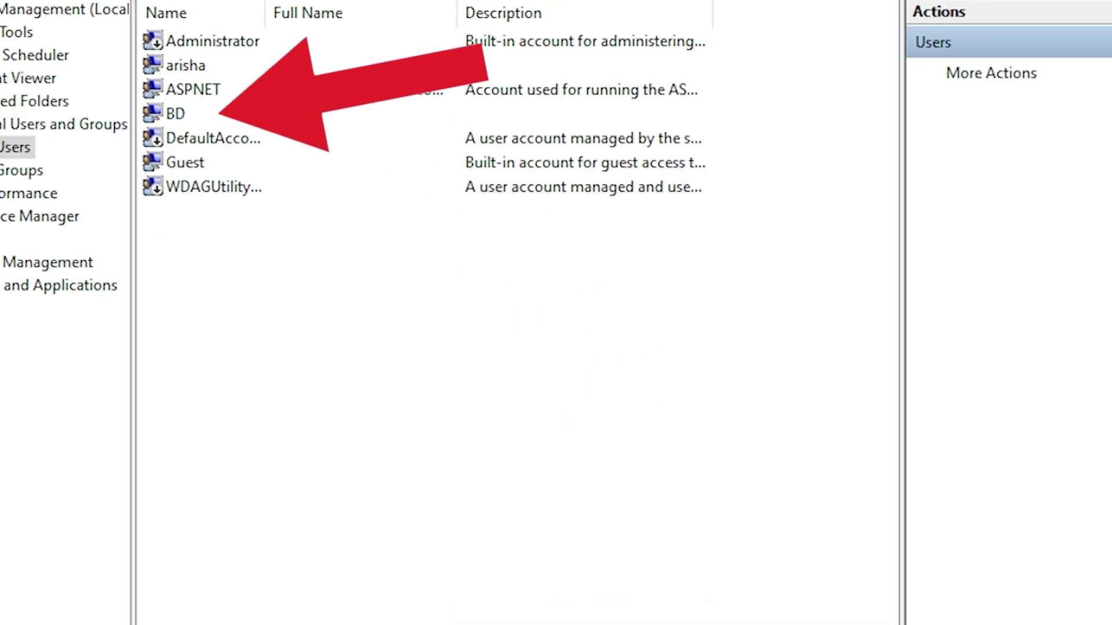
{"action": "left_click", "coordinate": [176, 114]}
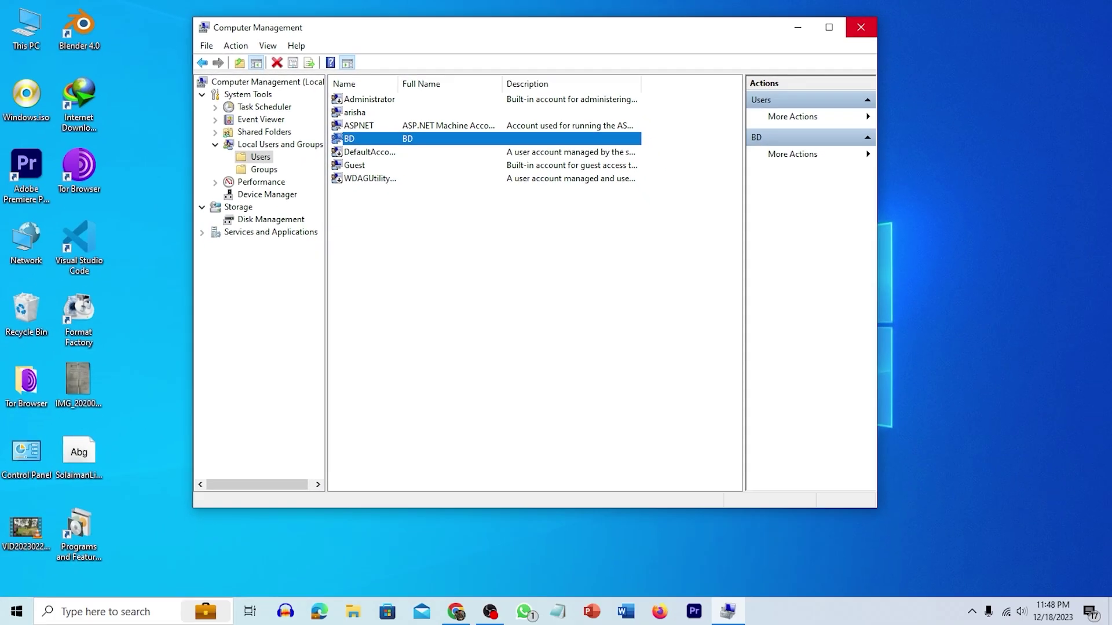
Close Computer Management and open the Sharing tab of the Downloads folder's properties from This PC.
{"action": "left_click", "coordinate": [943, 22]}
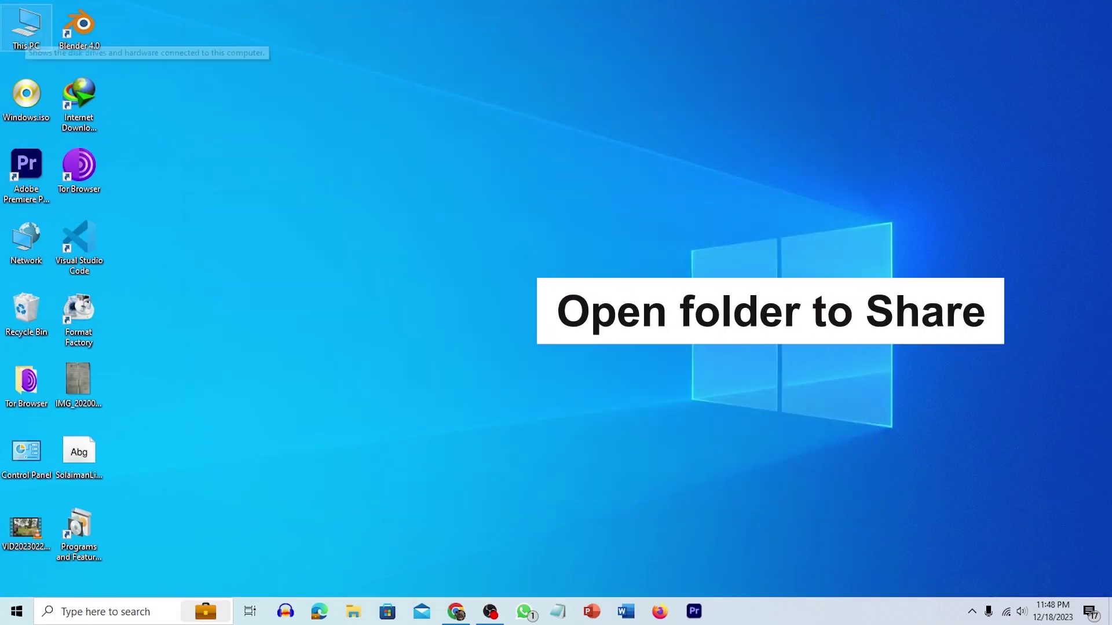
{"action": "double_click", "coordinate": [26, 26]}
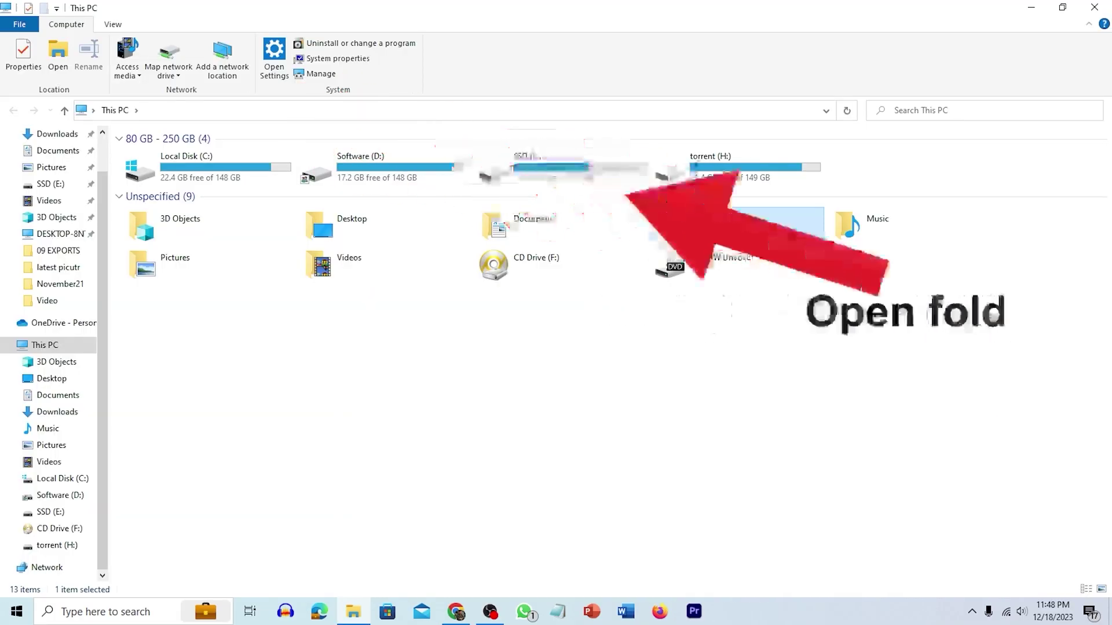
{"action": "right_click", "coordinate": [711, 219]}
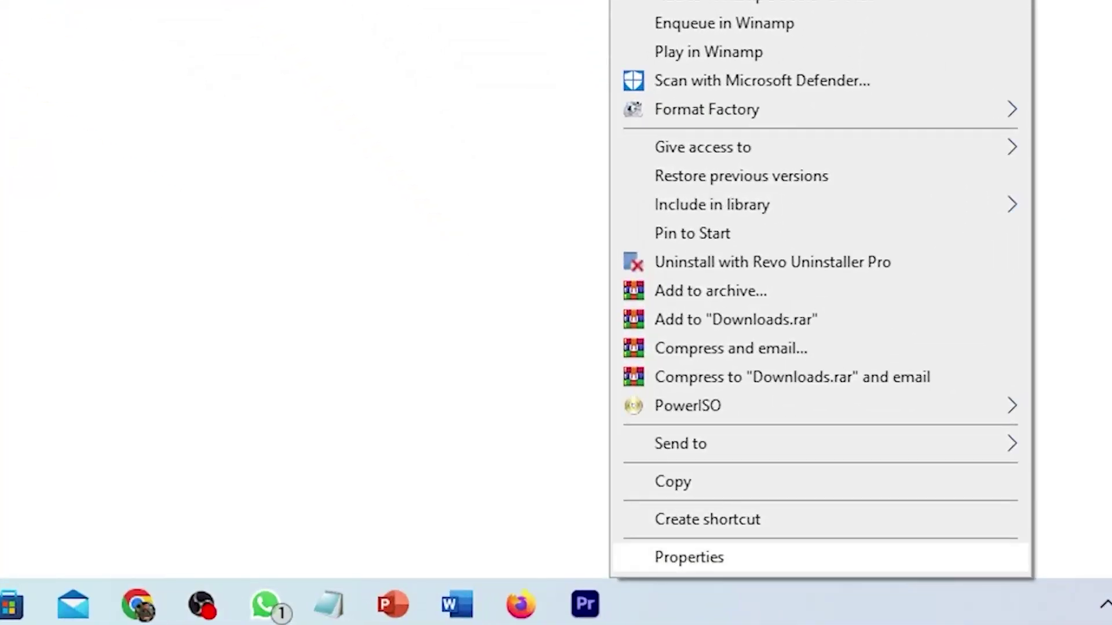
{"action": "left_click", "coordinate": [689, 557]}
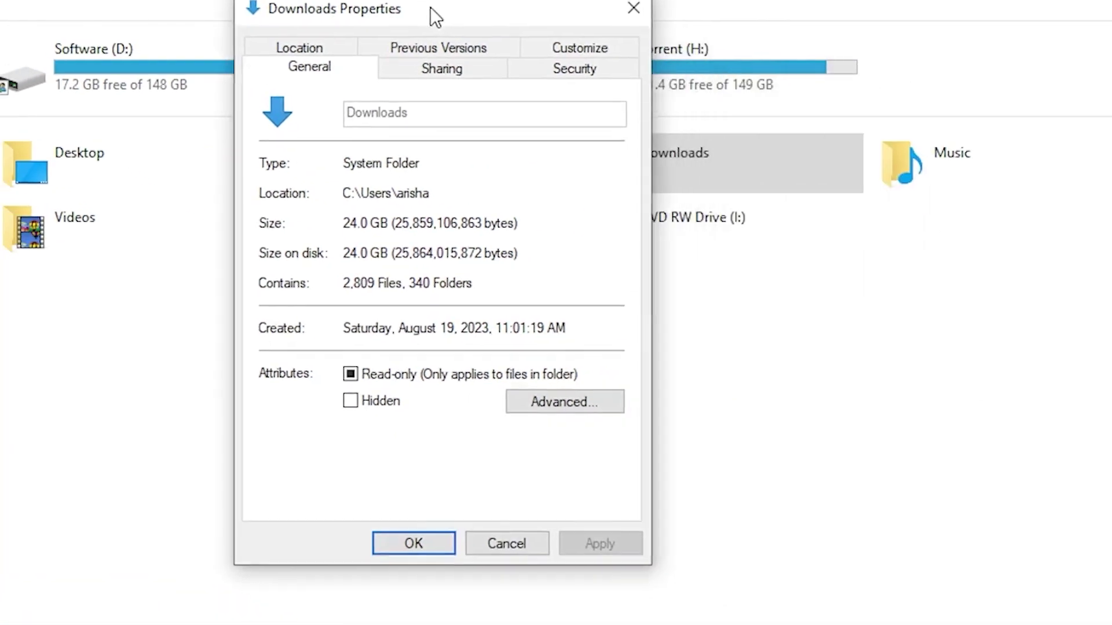
{"action": "left_click", "coordinate": [441, 68]}
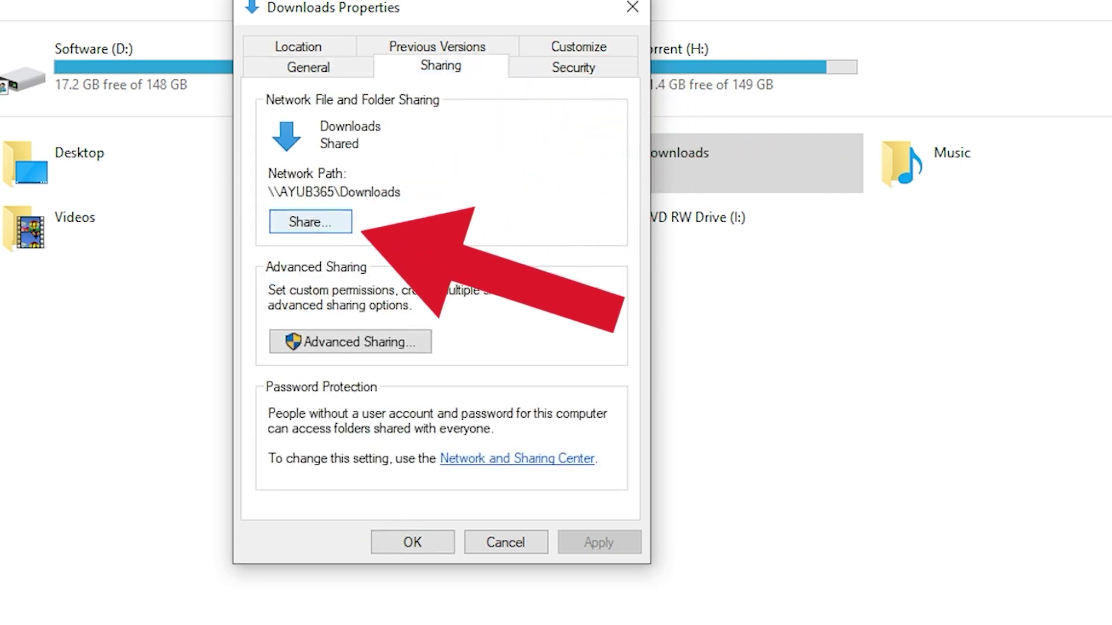
Add BD to the Downloads share with Read/Write permission and finish sharing.
{"action": "left_click", "coordinate": [311, 222]}
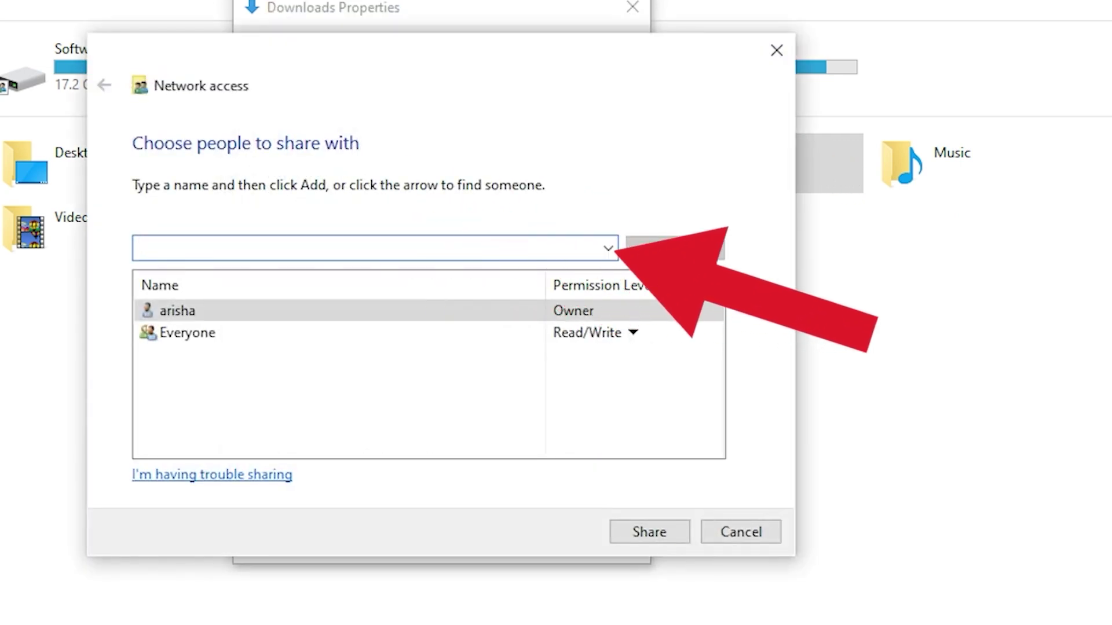
{"action": "left_click", "coordinate": [608, 249]}
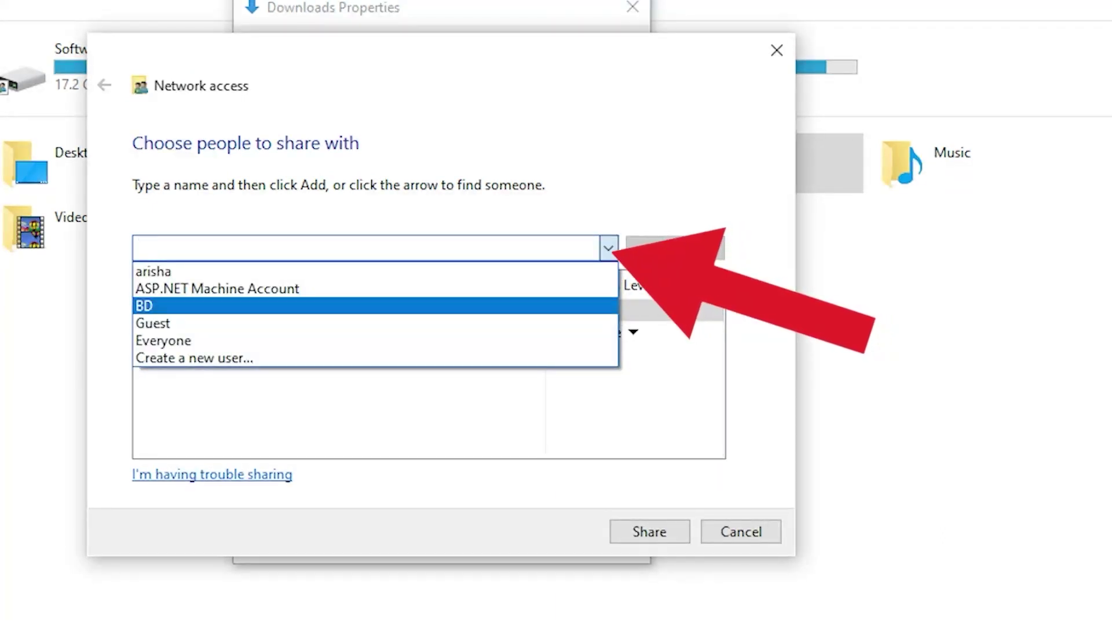
{"action": "key", "text": "Return"}
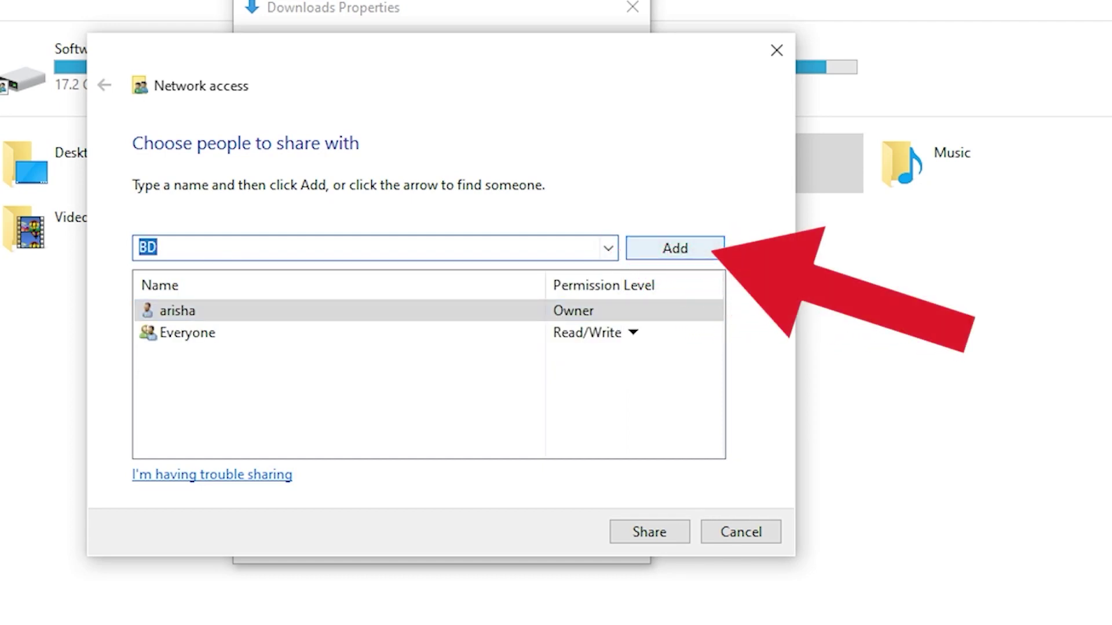
{"action": "key", "text": "Return"}
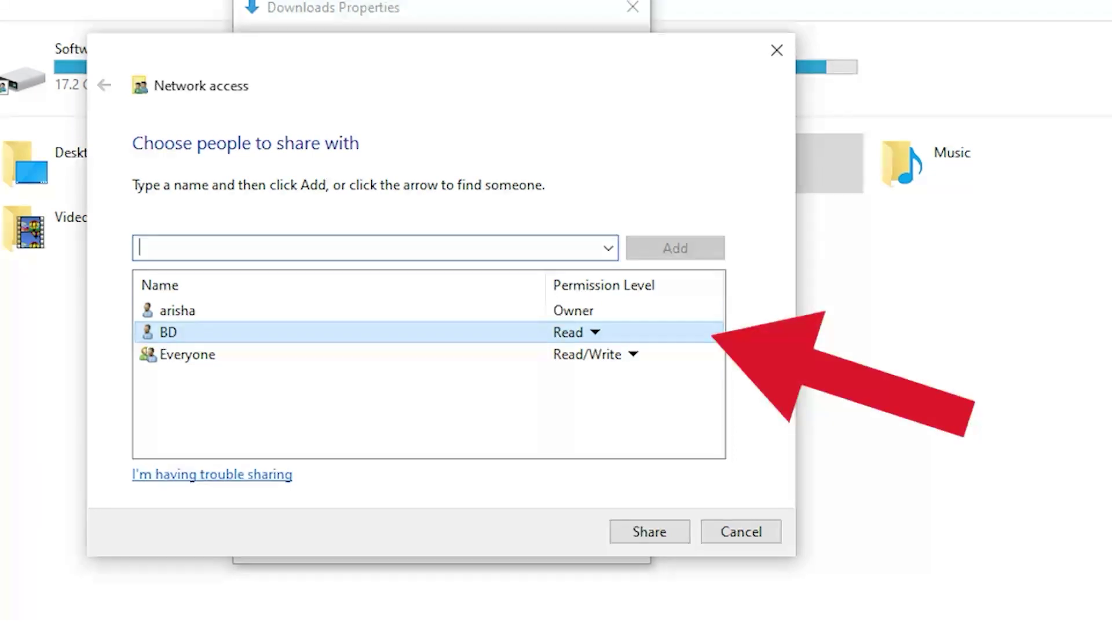
{"action": "left_click", "coordinate": [594, 333]}
{"action": "left_click", "coordinate": [674, 363]}
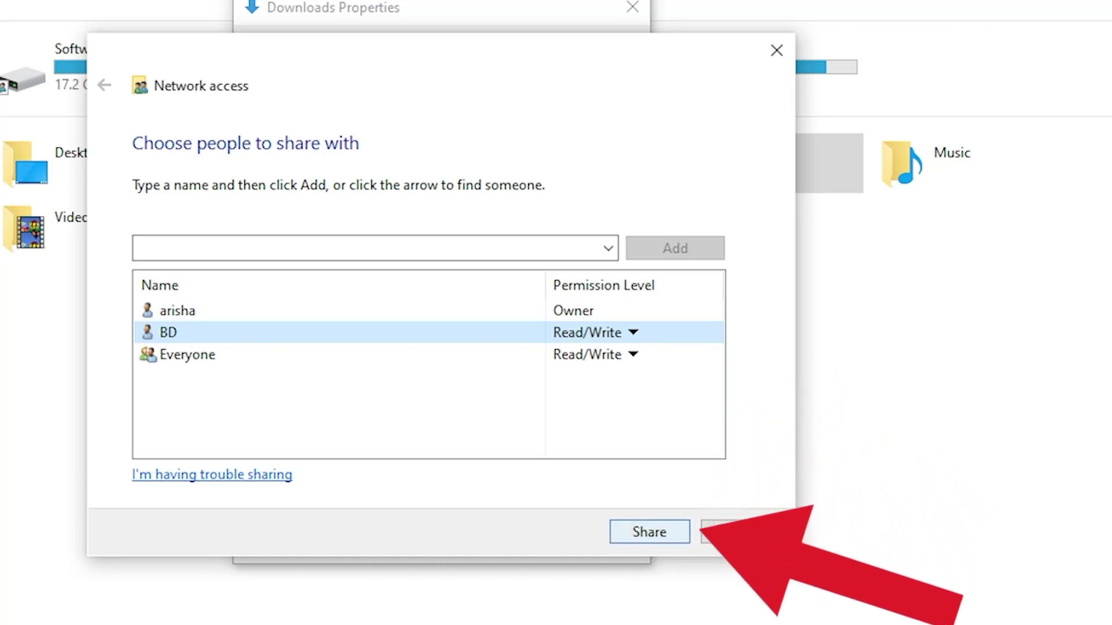
{"action": "key", "text": "Return"}
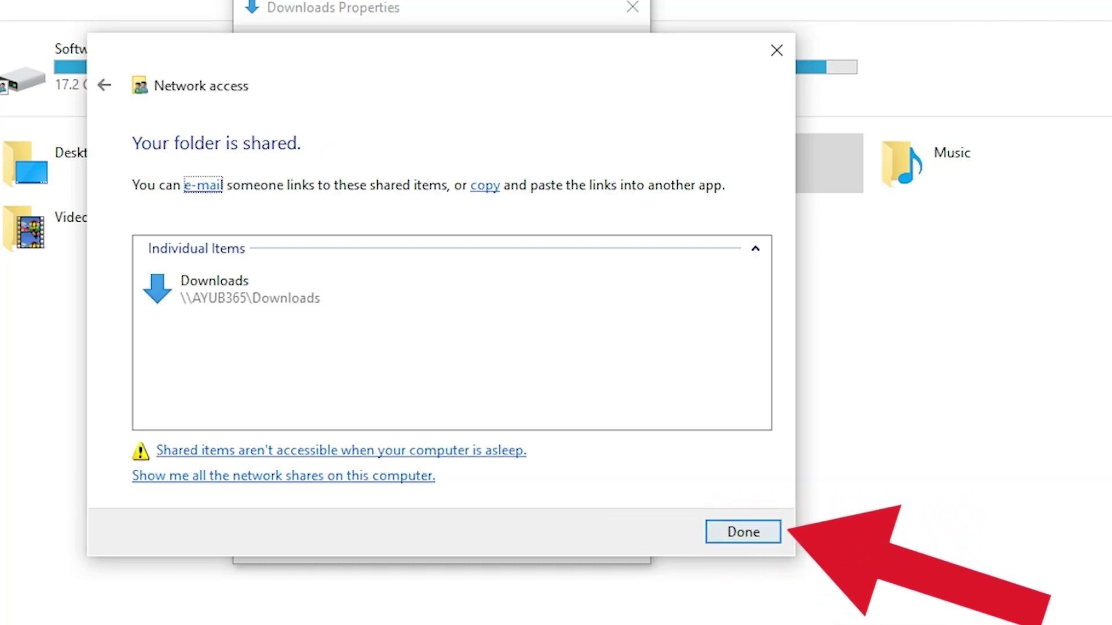
{"action": "key", "text": "Return"}
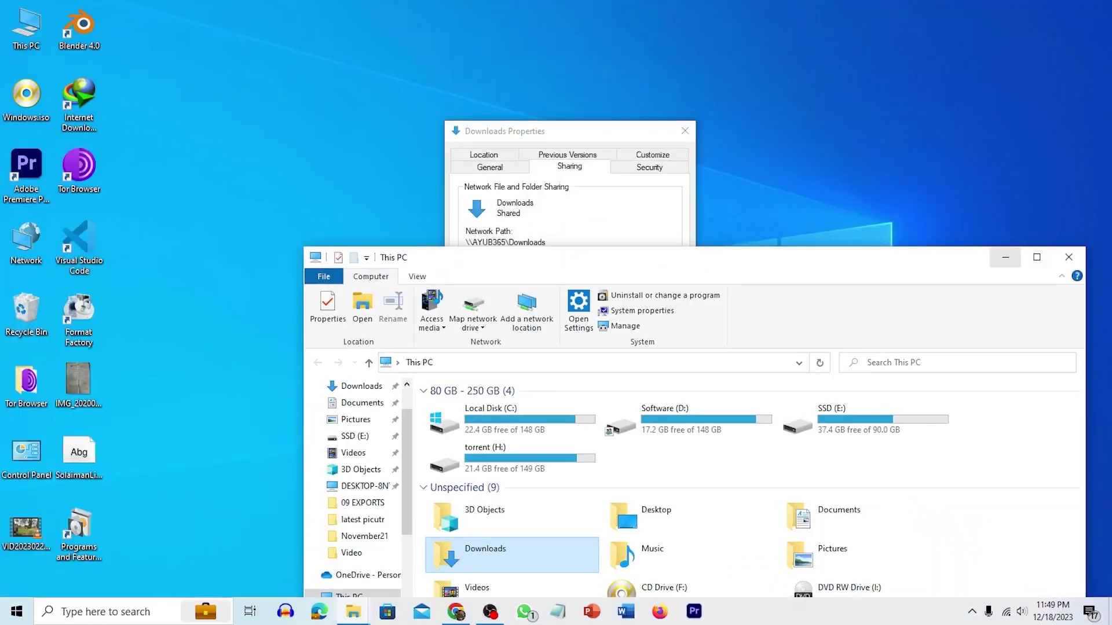
Remove Everyone from the Downloads share permissions in Advanced Sharing.
{"action": "left_click", "coordinate": [1005, 257]}
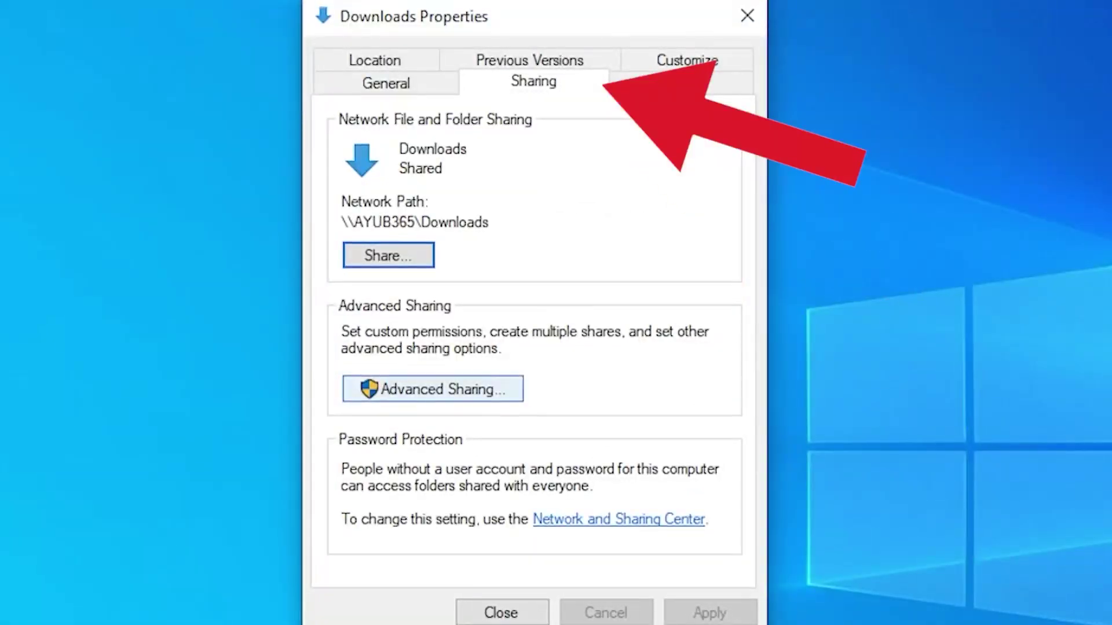
{"action": "left_click", "coordinate": [433, 388]}
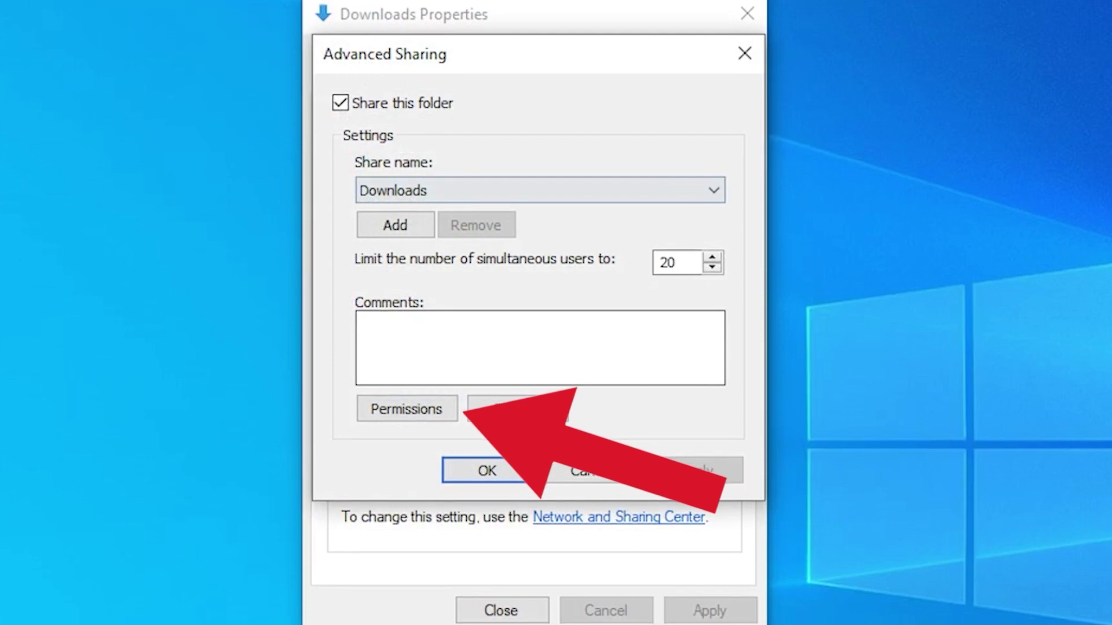
{"action": "left_click", "coordinate": [407, 408]}
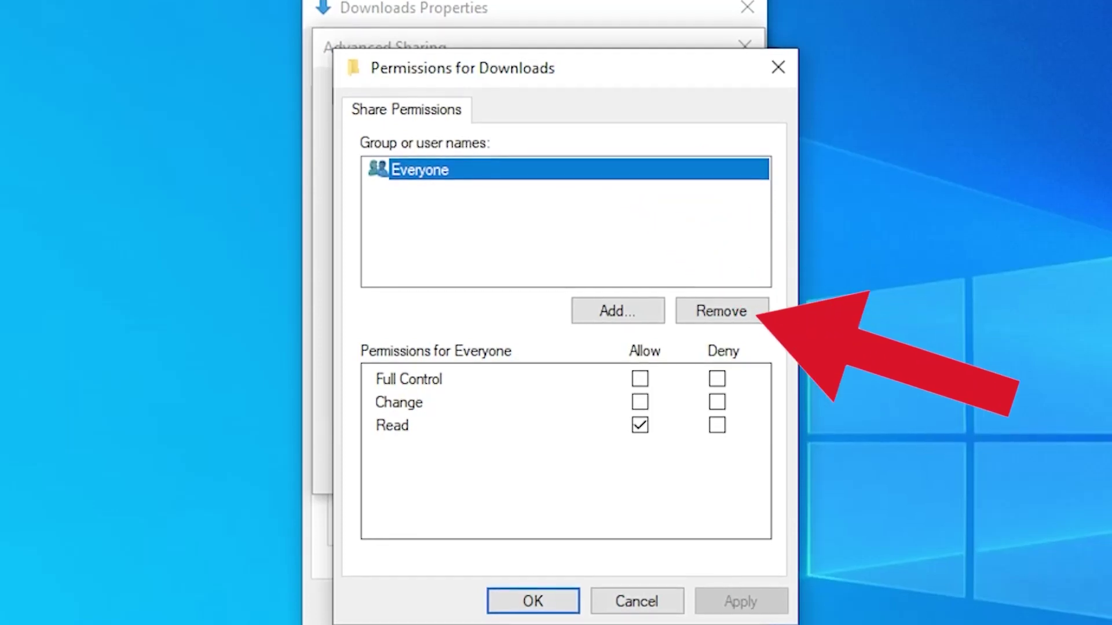
{"action": "left_click", "coordinate": [420, 168]}
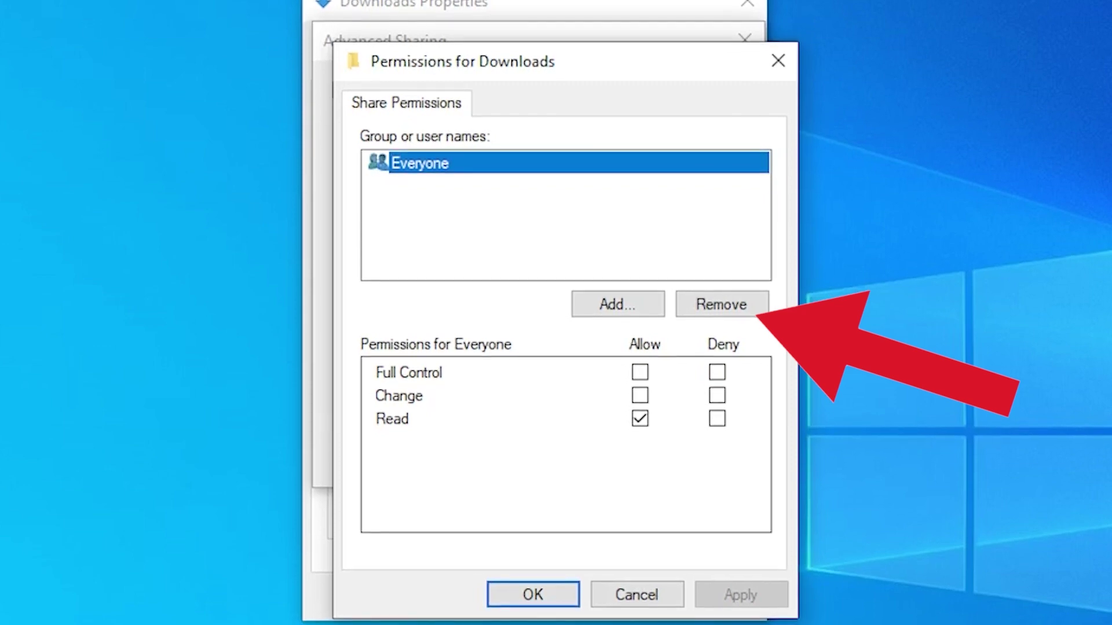
{"action": "left_click", "coordinate": [722, 303]}
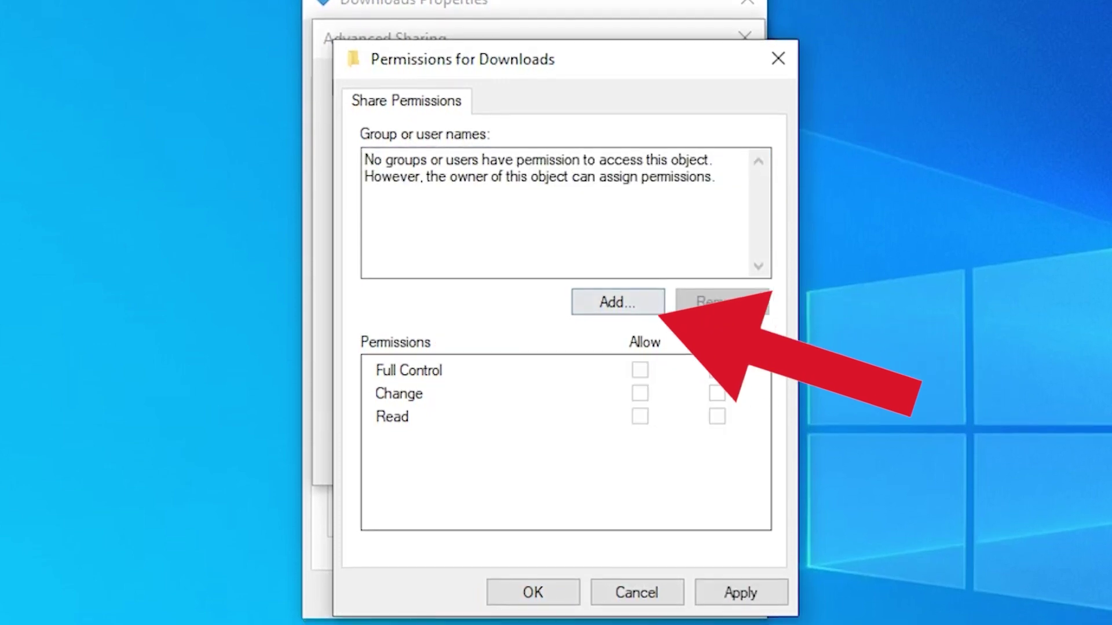
Add AYUB365\BD with Full Control allowed and close the Permissions and Advanced Sharing dialogs.
{"action": "left_click", "coordinate": [618, 300]}
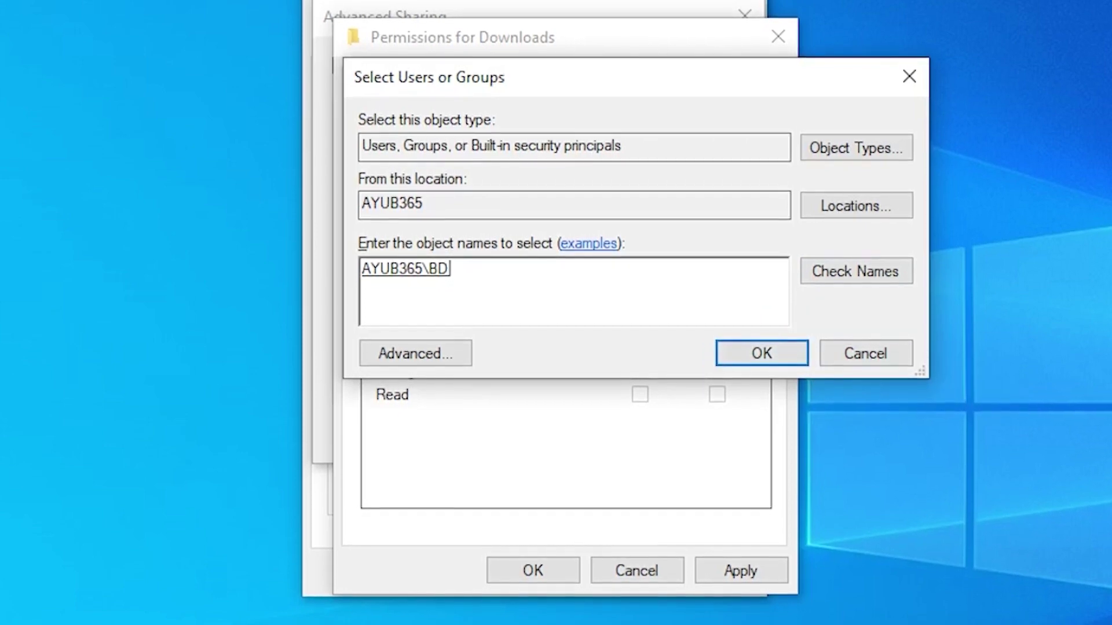
{"action": "key", "text": "Return"}
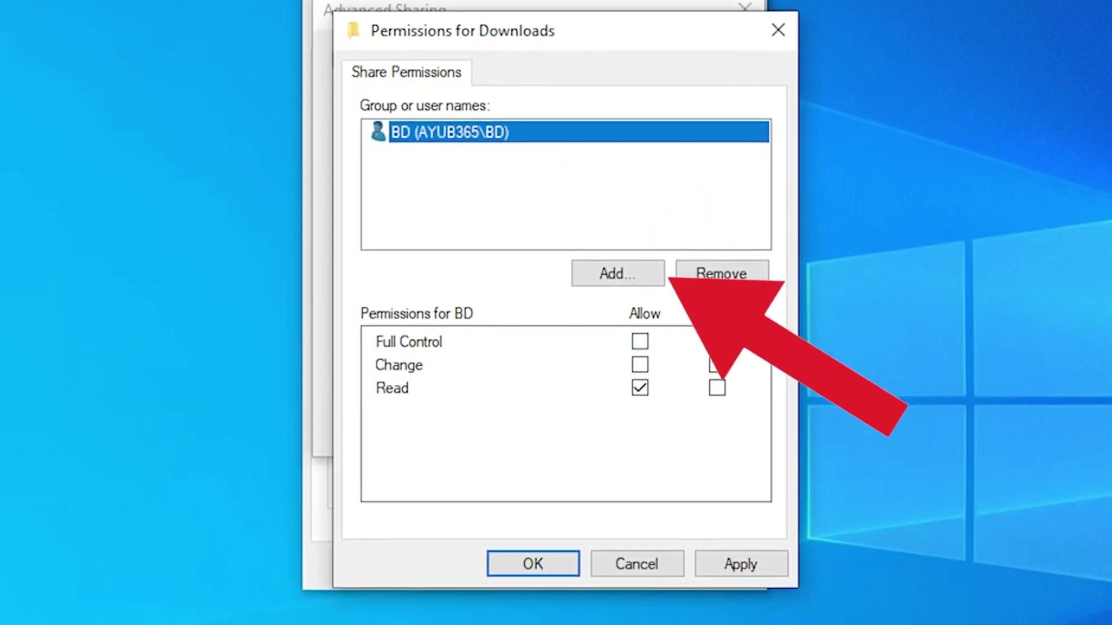
{"action": "left_click", "coordinate": [640, 341]}
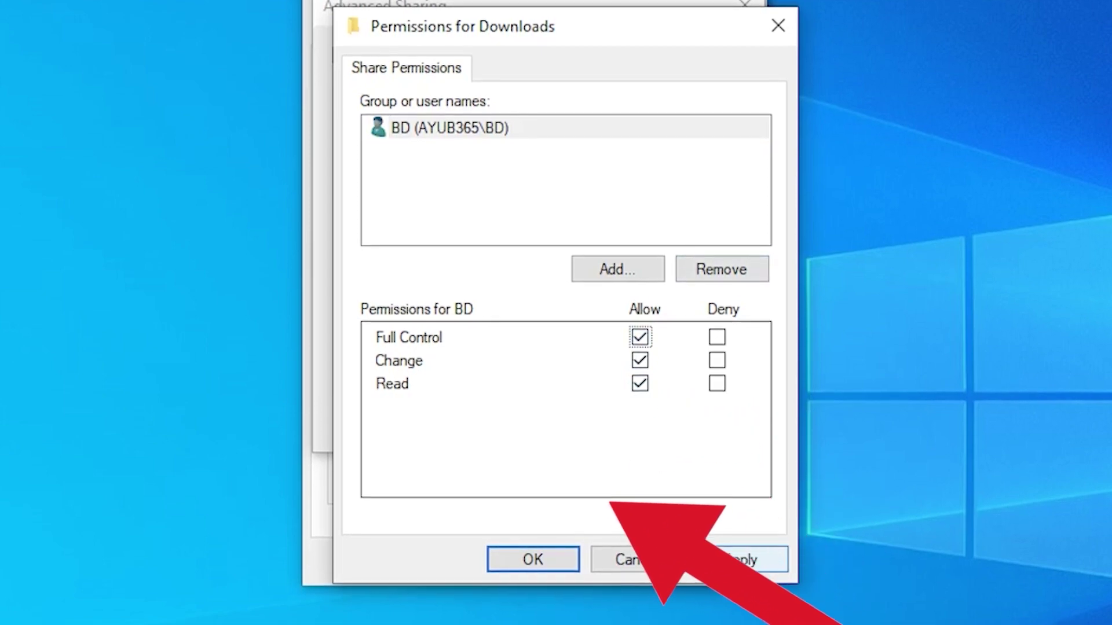
{"action": "key", "text": "Return"}
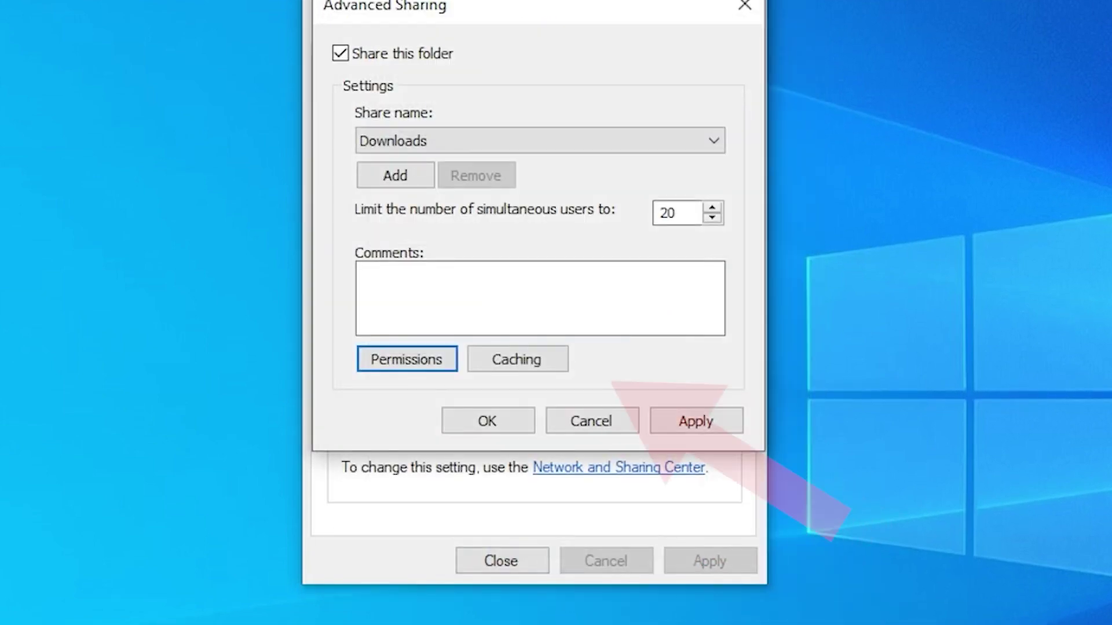
{"action": "key", "text": "Tab"}
{"action": "key", "text": "Tab"}
{"action": "key", "text": "Return"}
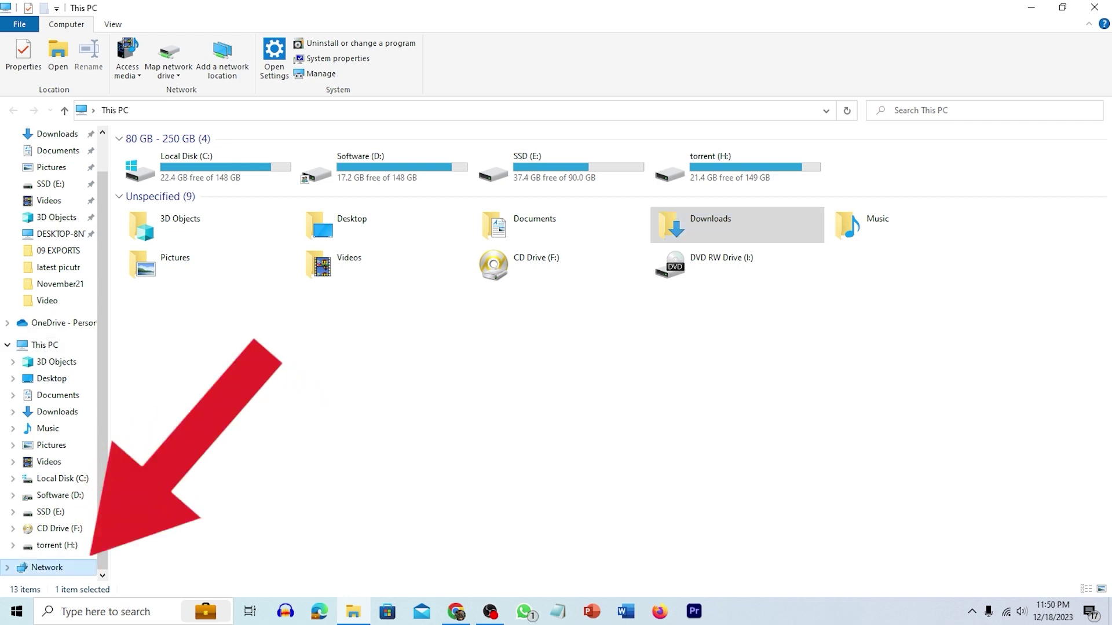
Open Network and Sharing Center from the Network view through Windows Settings.
{"action": "left_click", "coordinate": [46, 568]}
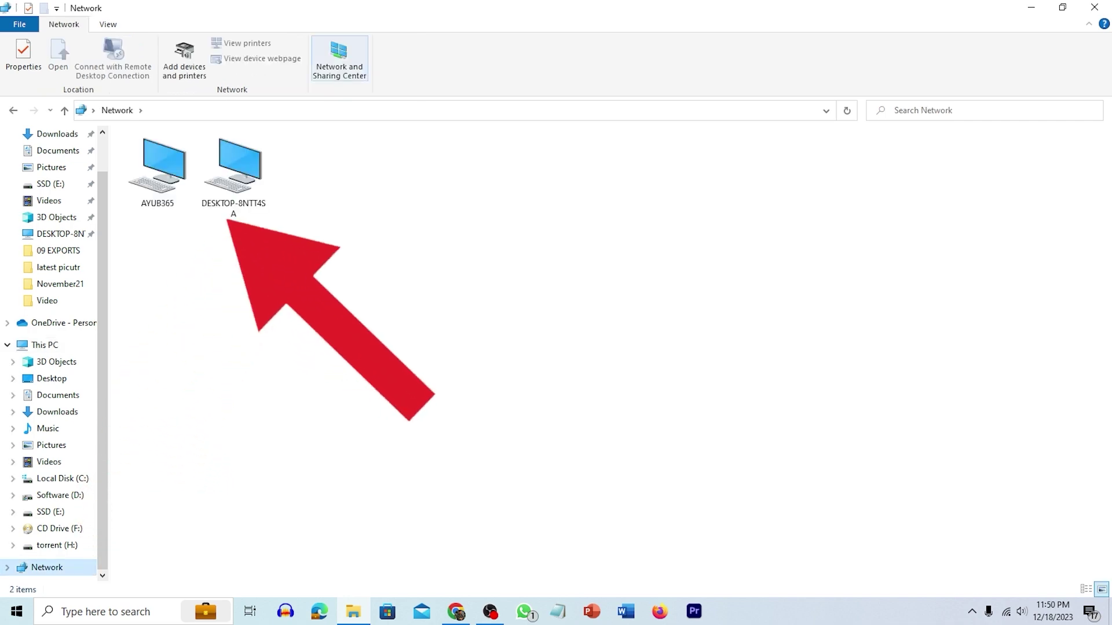
{"action": "left_click", "coordinate": [339, 58]}
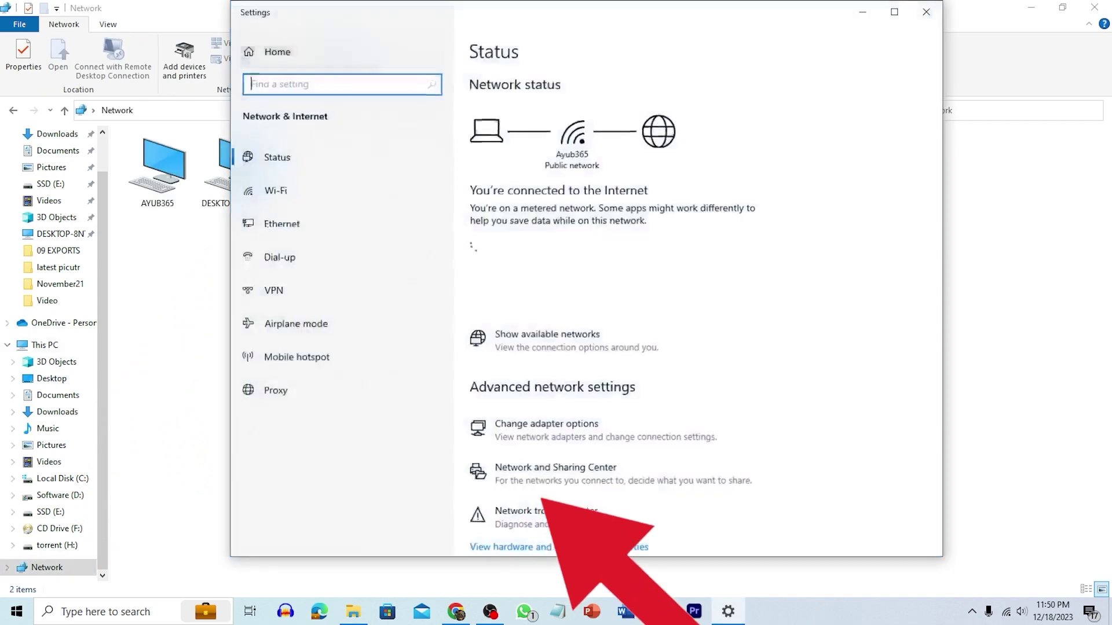
{"action": "scroll", "coordinate": [608, 287], "scroll_direction": "down", "scroll_amount": 3}
{"action": "scroll", "coordinate": [608, 301], "scroll_direction": "down", "scroll_amount": 1}
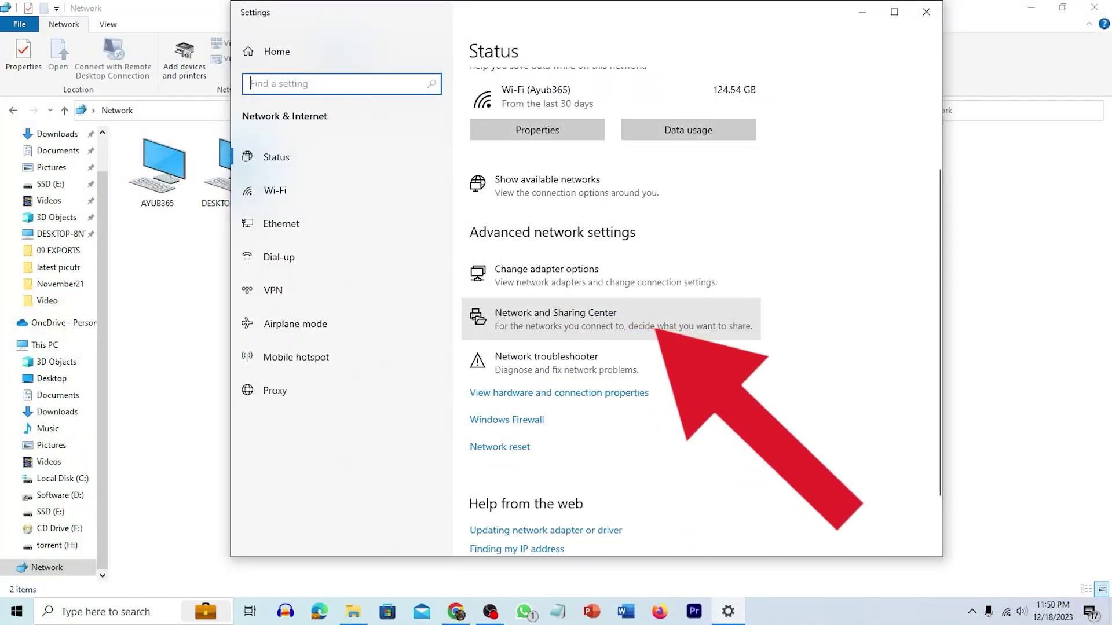
{"action": "left_click", "coordinate": [556, 319]}
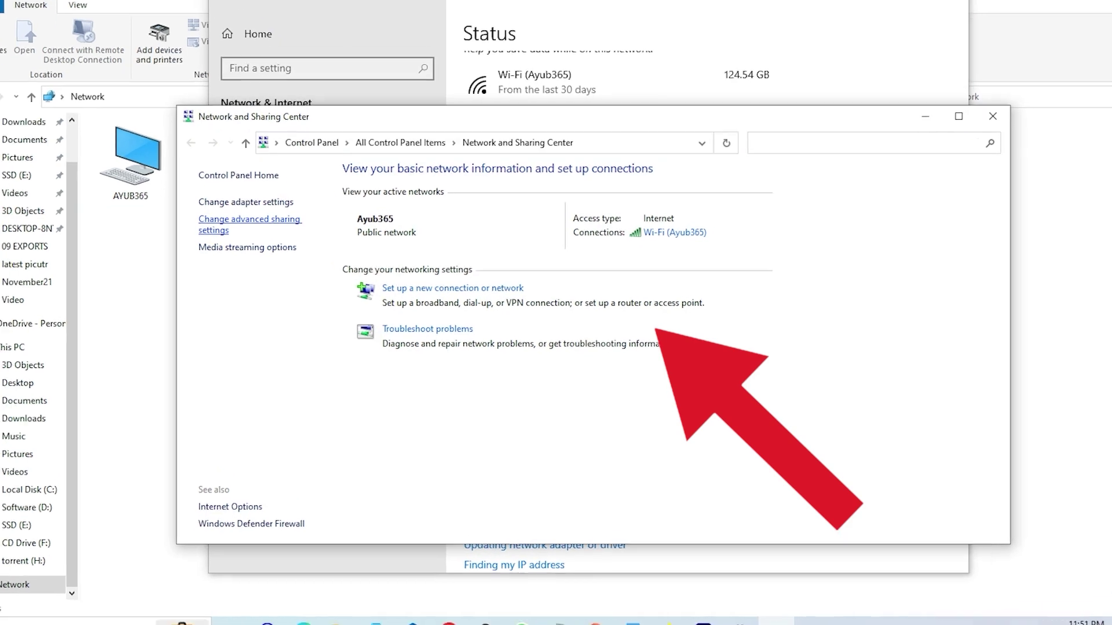
Turn on password protected sharing, collapse Guest or Public, and review the All Networks options.
{"action": "left_click", "coordinate": [114, 178]}
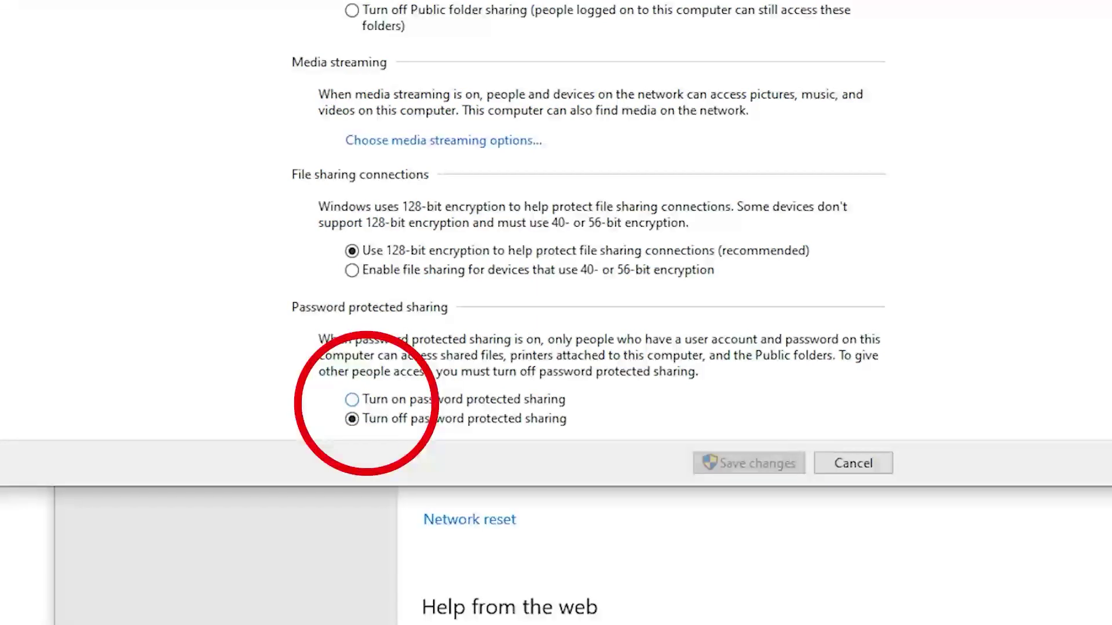
{"action": "left_click", "coordinate": [352, 400]}
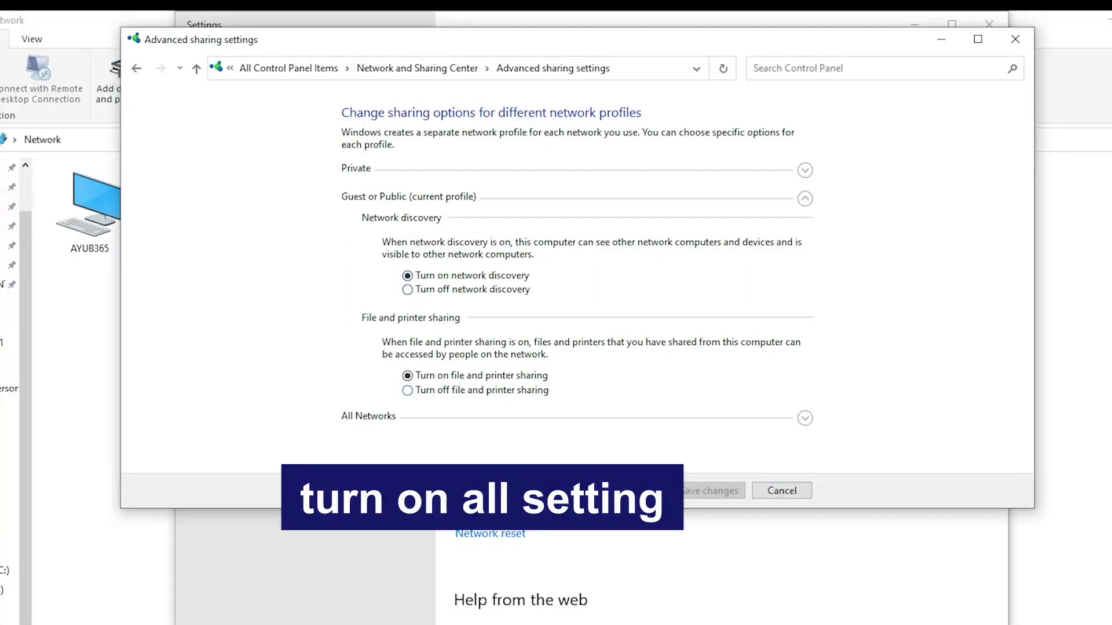
{"action": "left_click", "coordinate": [805, 199]}
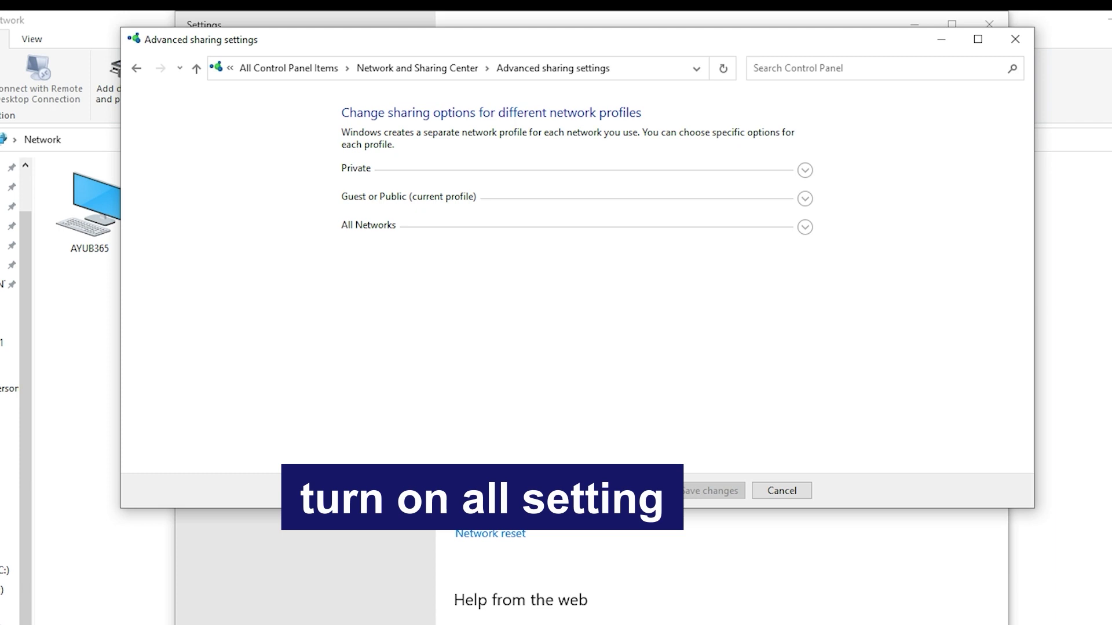
{"action": "left_click", "coordinate": [805, 227]}
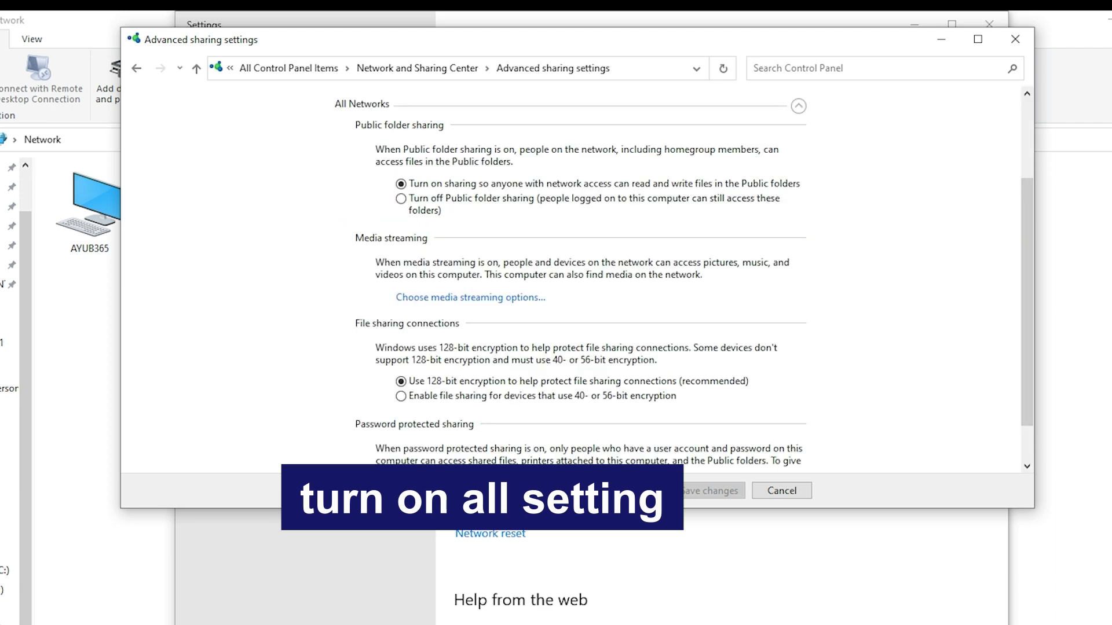
{"action": "scroll", "coordinate": [573, 278], "scroll_direction": "down", "scroll_amount": 2}
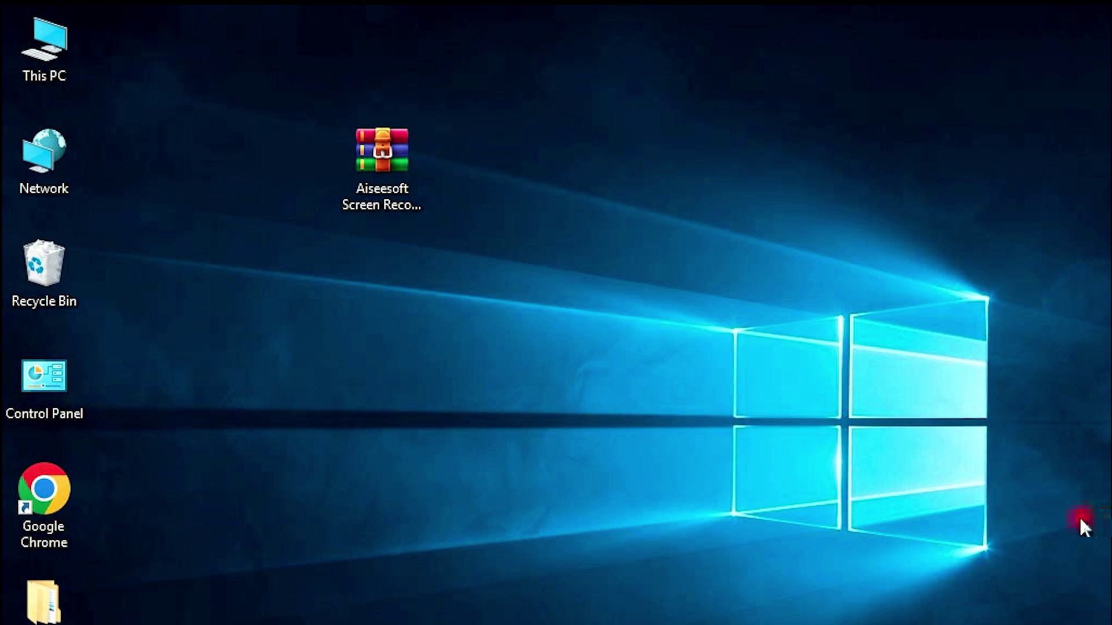
Connect to AYUB365 as BD with the account password and open its shared Downloads folder.
{"action": "double_click", "coordinate": [54, 167]}
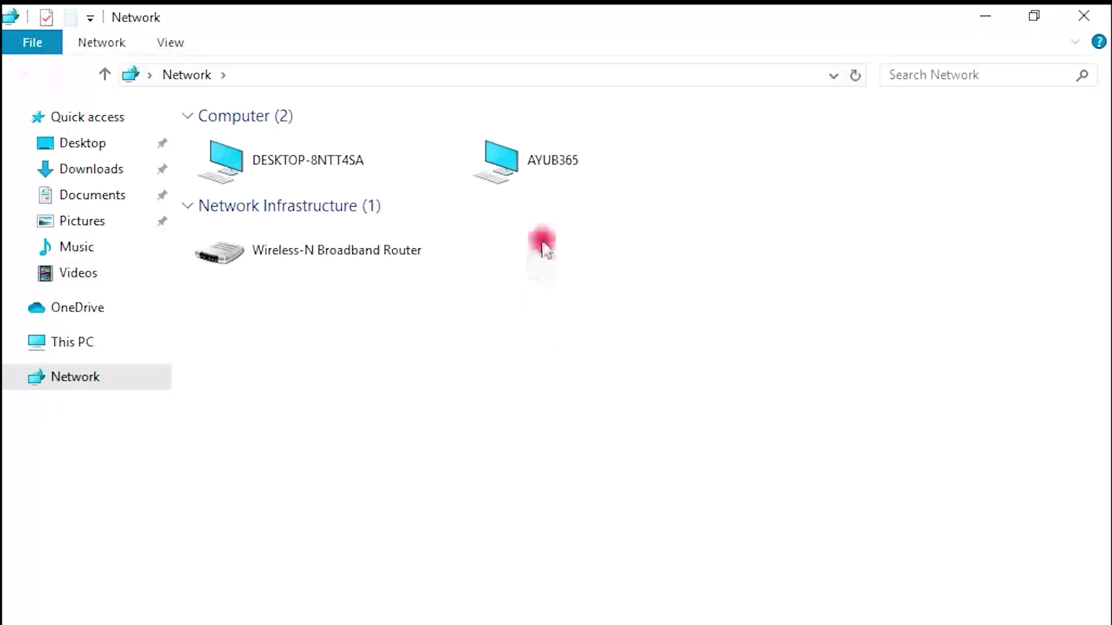
{"action": "double_click", "coordinate": [545, 164]}
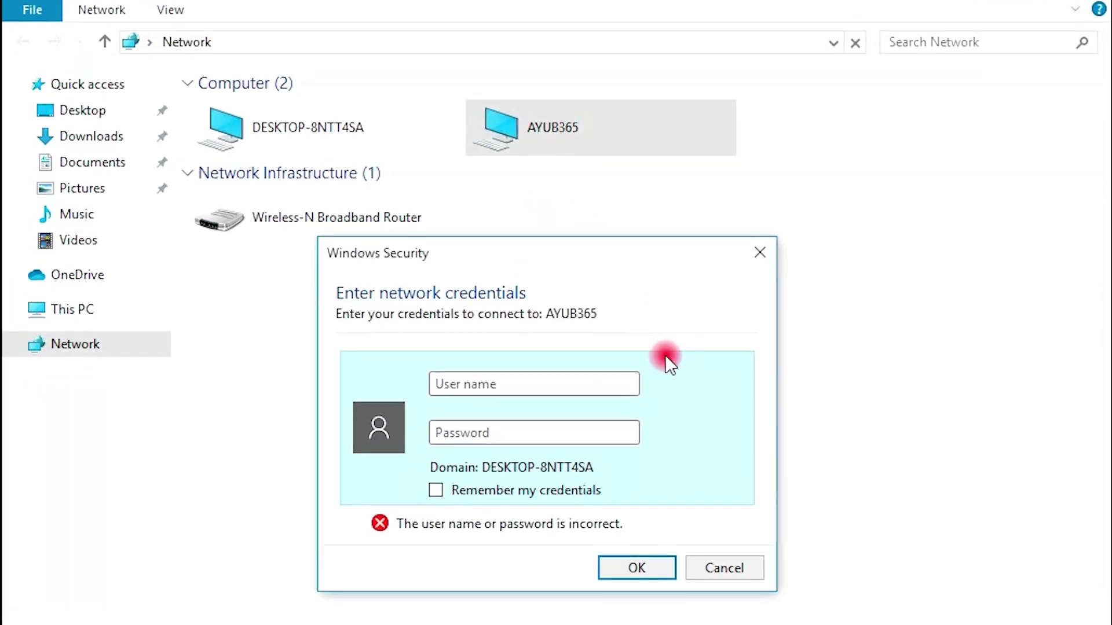
{"action": "key", "text": "Caps_Lock"}
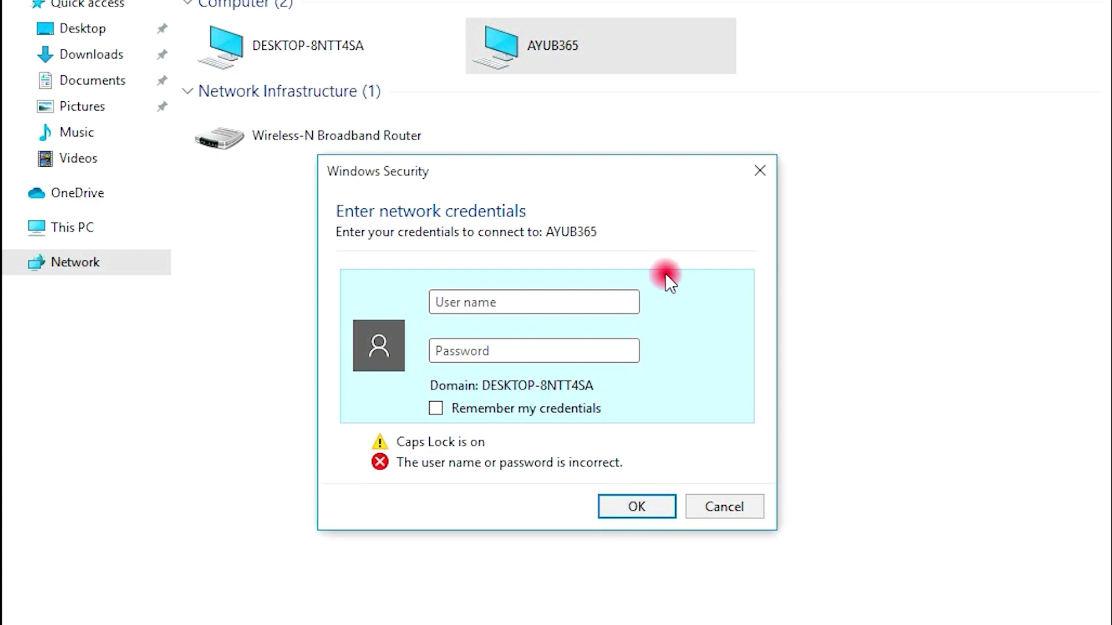
{"action": "type", "text": "BD"}
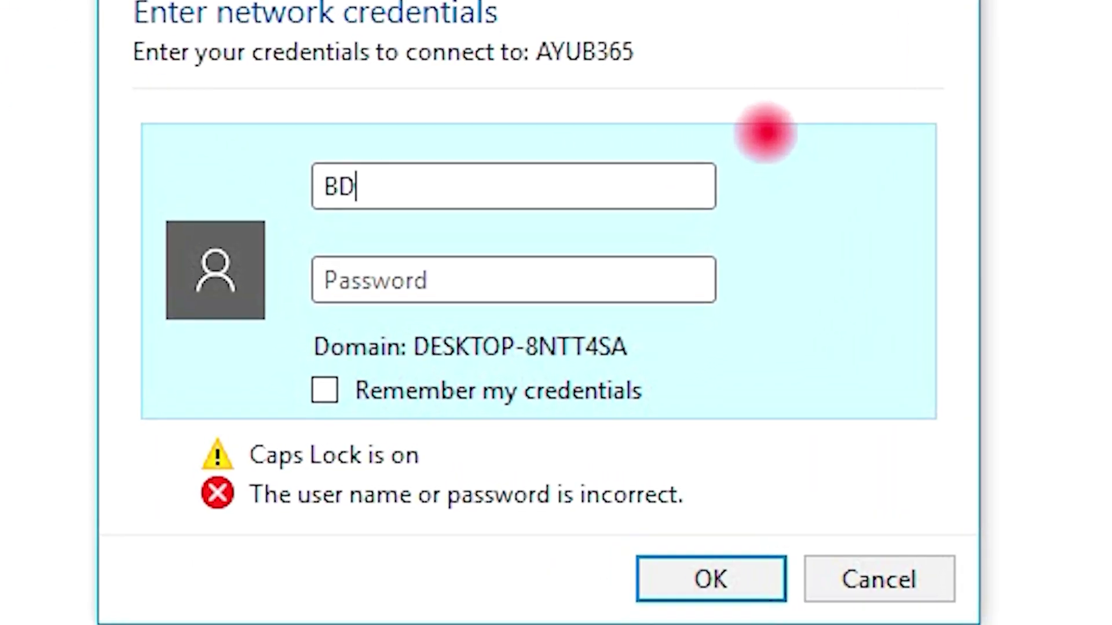
{"action": "left_click", "coordinate": [490, 293]}
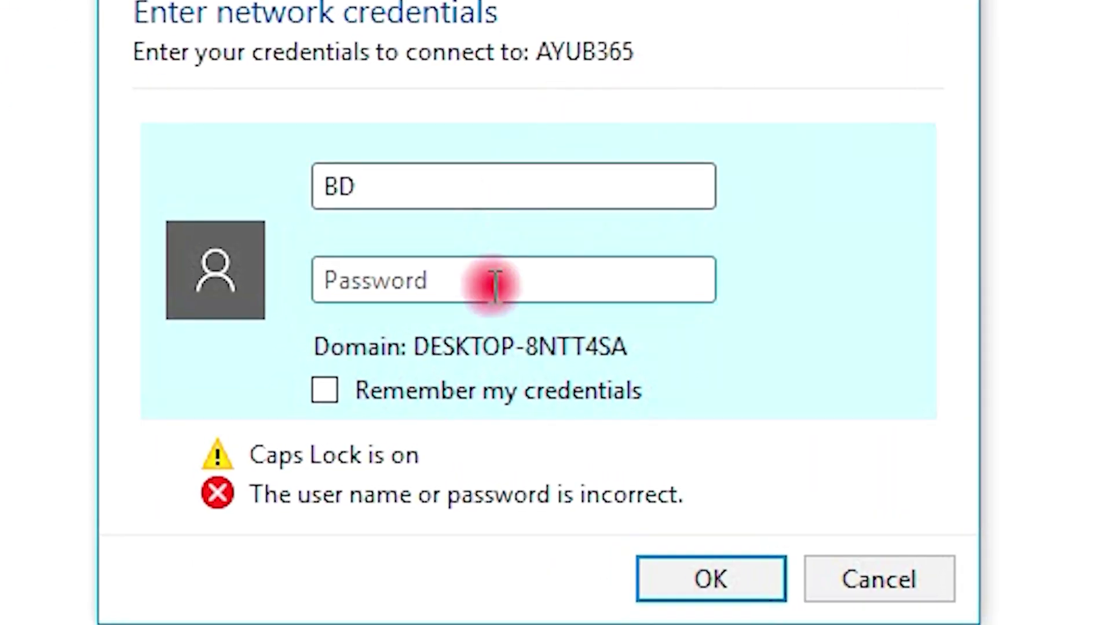
{"action": "type", "text": "A"}
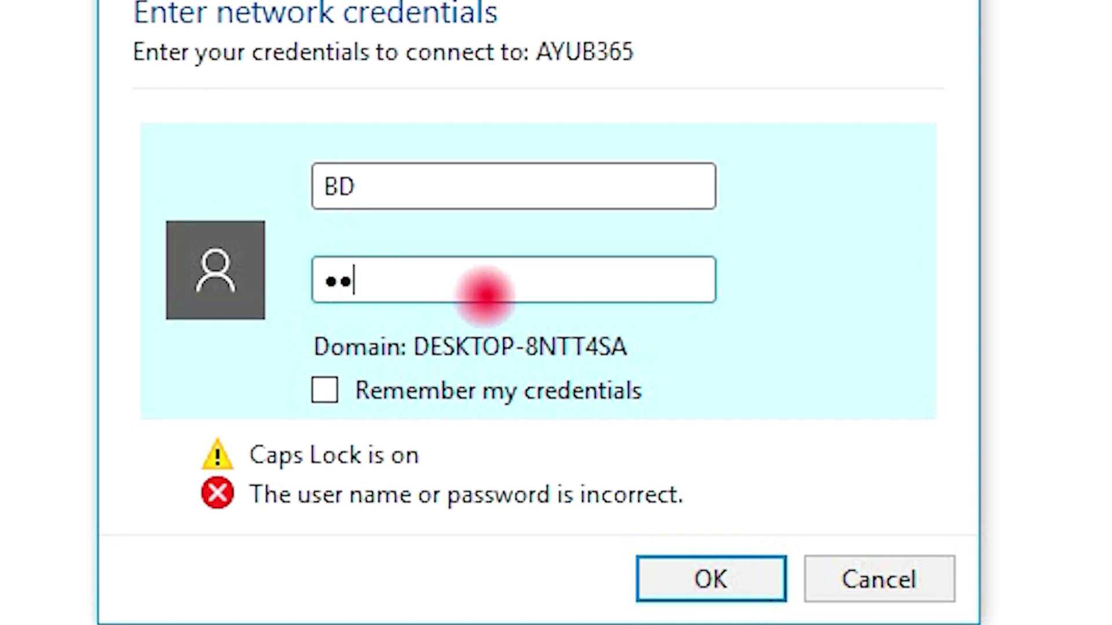
{"action": "type", "text": "BCD"}
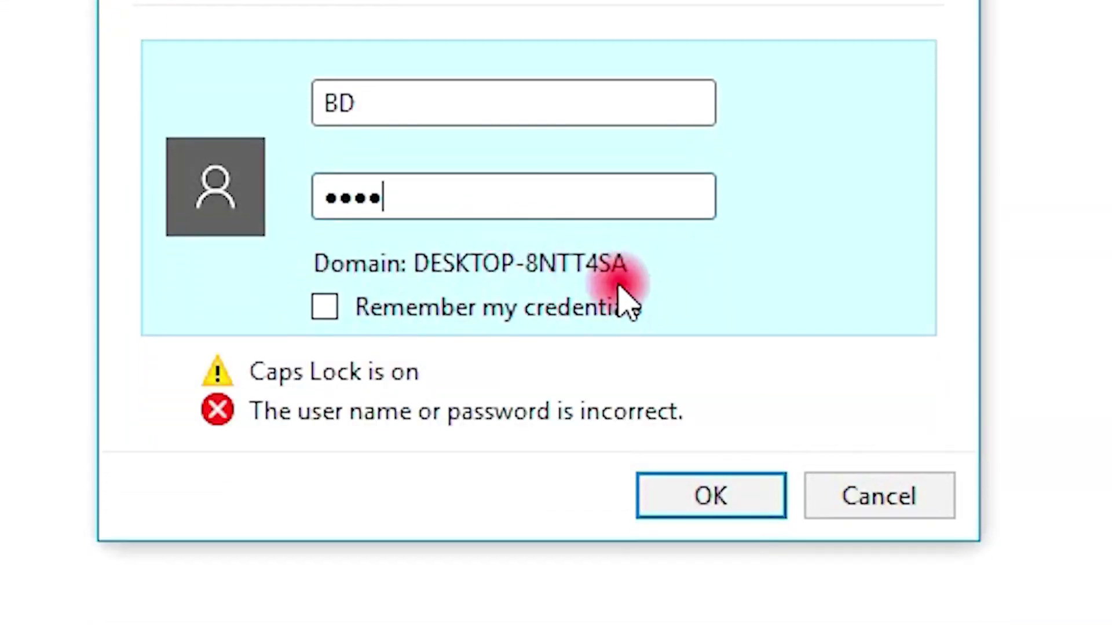
{"action": "left_click", "coordinate": [731, 506]}
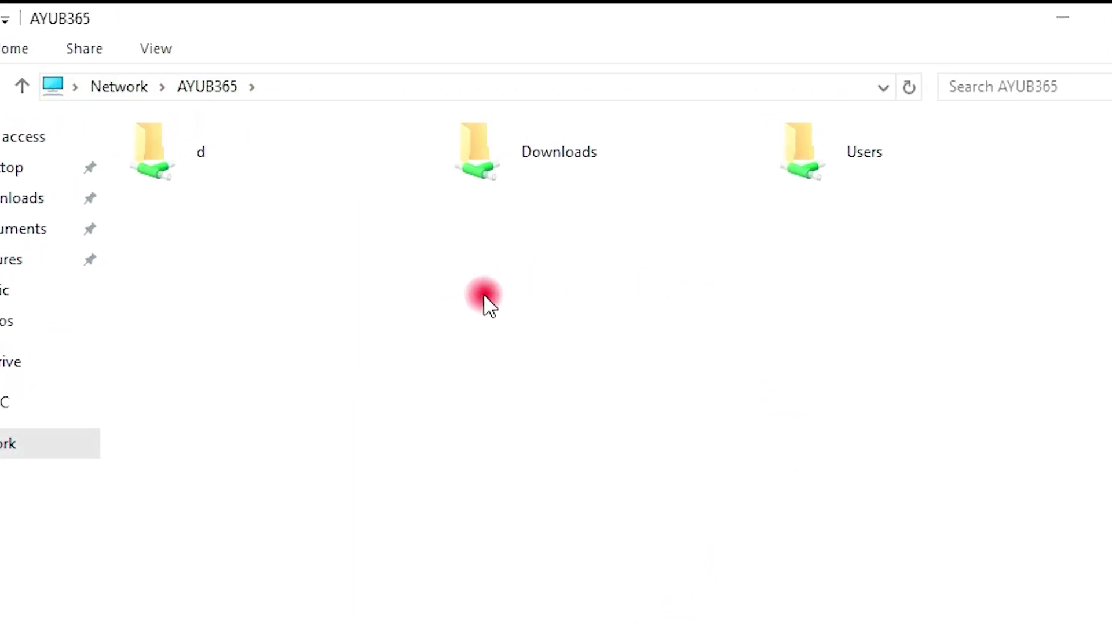
{"action": "double_click", "coordinate": [562, 152]}
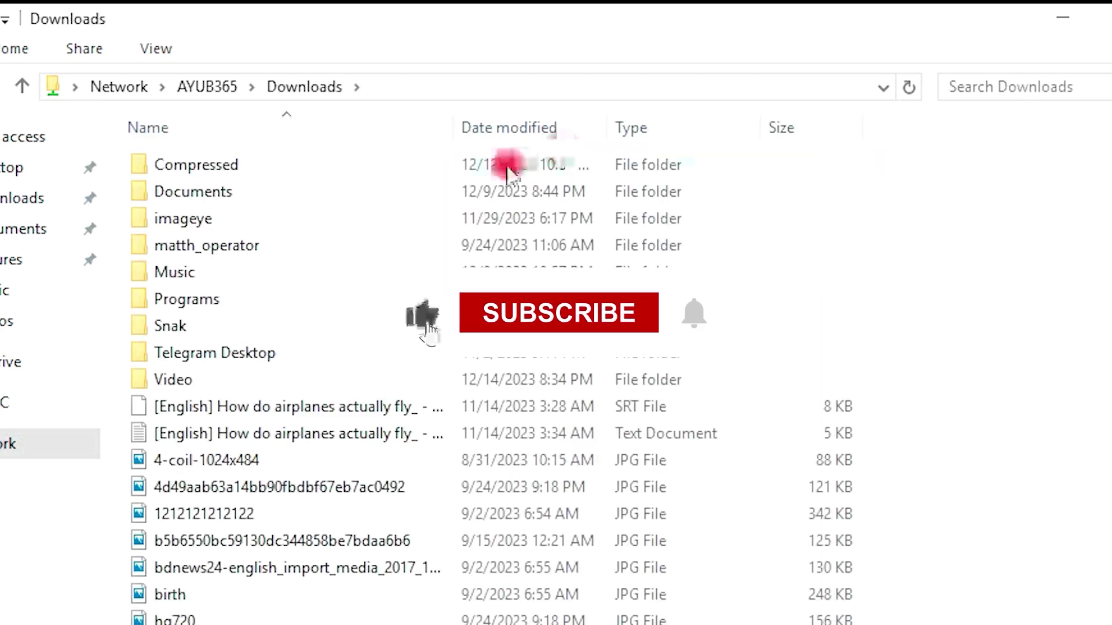